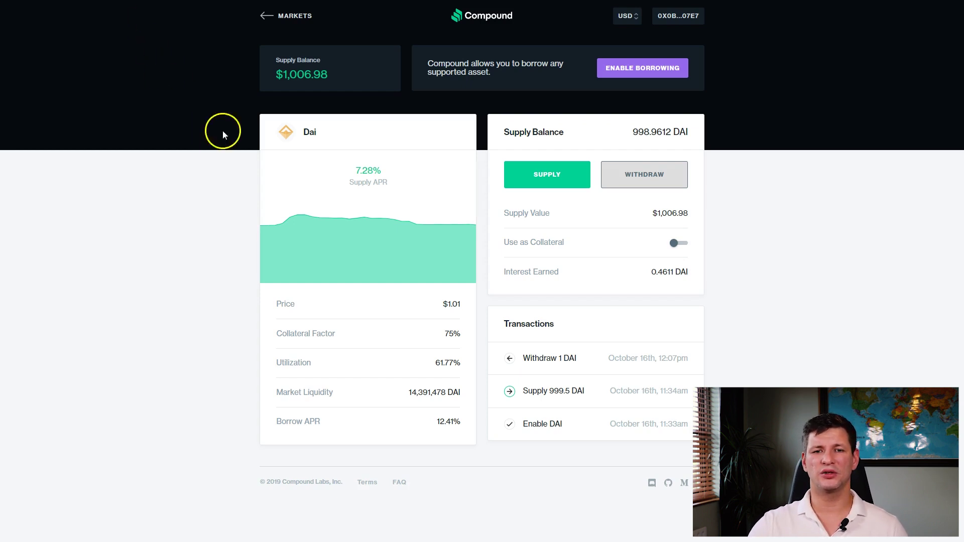
Step: Return from the Dai details to the Compound markets list
click(294, 16)
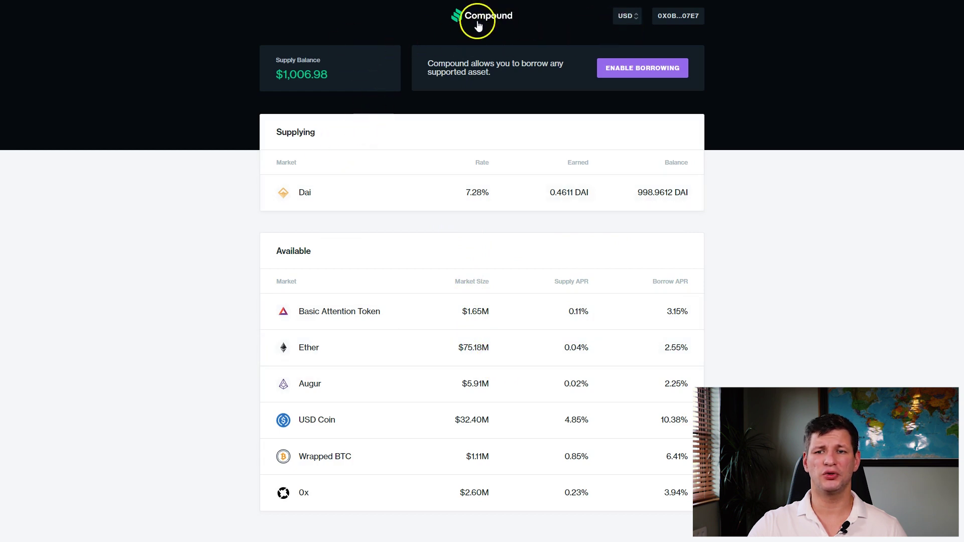
Step: Open the Market Overview and scroll to All Markets, highlighting the Ether row's figures
click(483, 42)
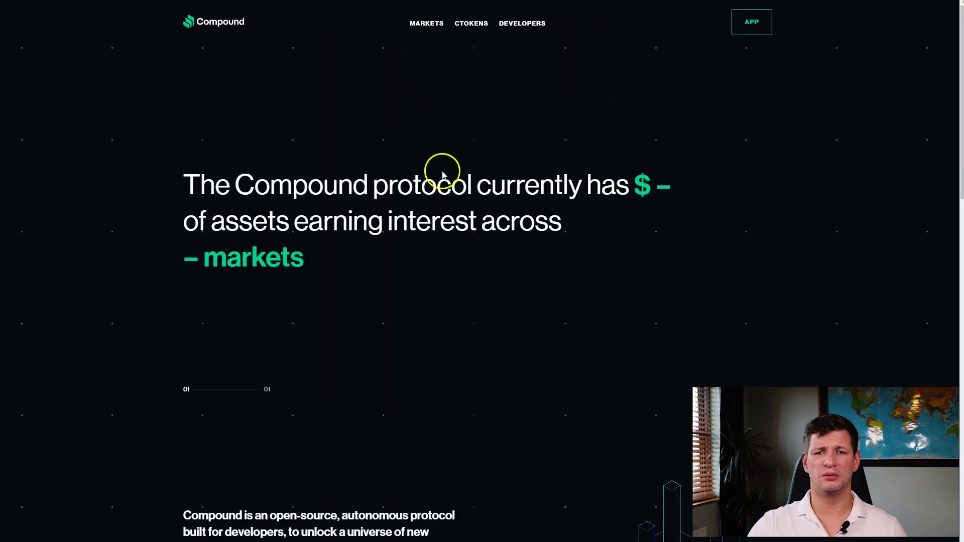
click(431, 28)
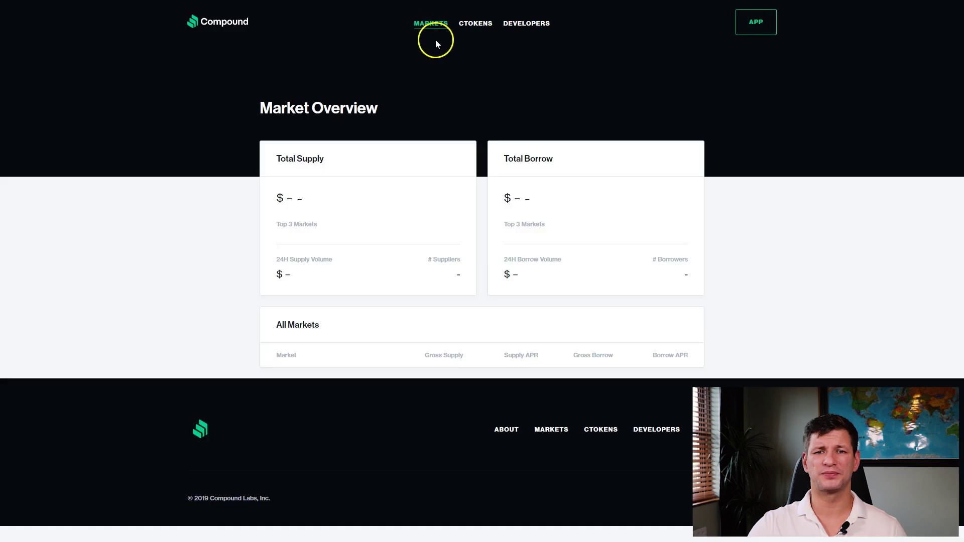
scroll(392, 158, down, 5)
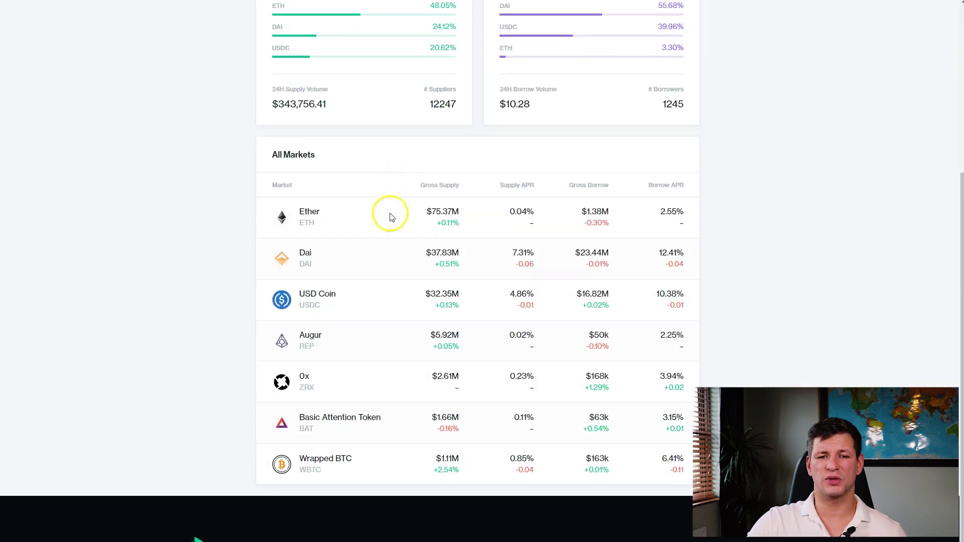
drag(269, 209, 291, 268)
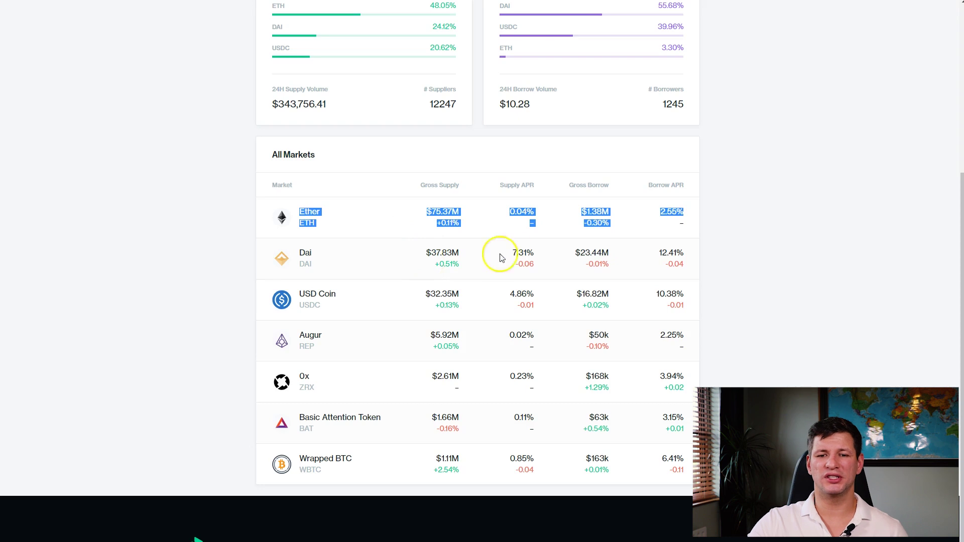
Step: Highlight Dai's $37.83M gross supply in the All Markets table
drag(425, 252, 463, 257)
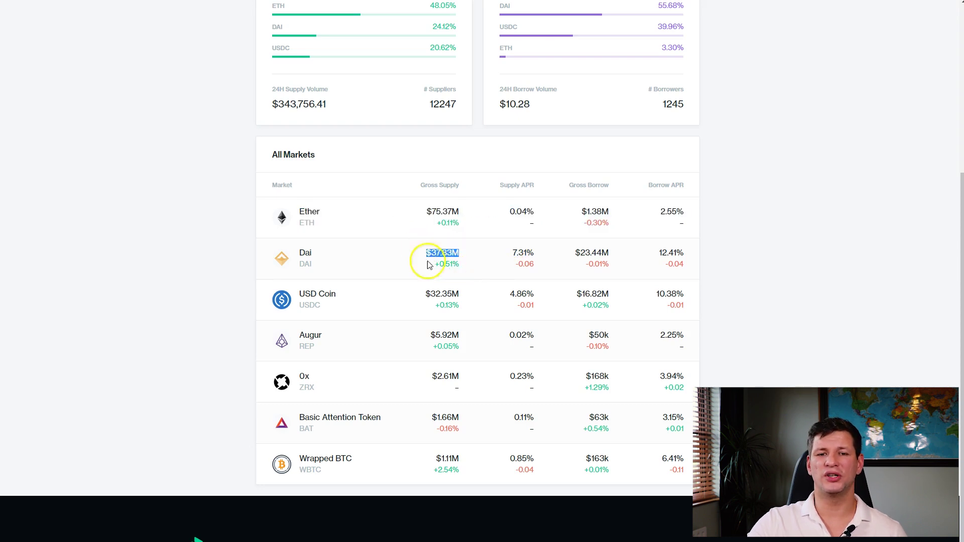
drag(425, 212, 467, 223)
click(467, 222)
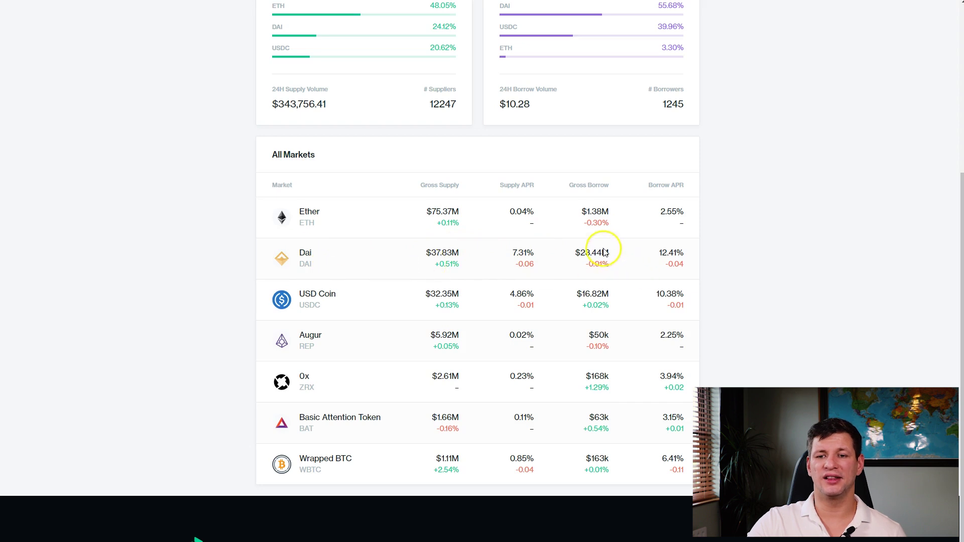
drag(426, 252, 467, 255)
click(467, 255)
triple_click(468, 256)
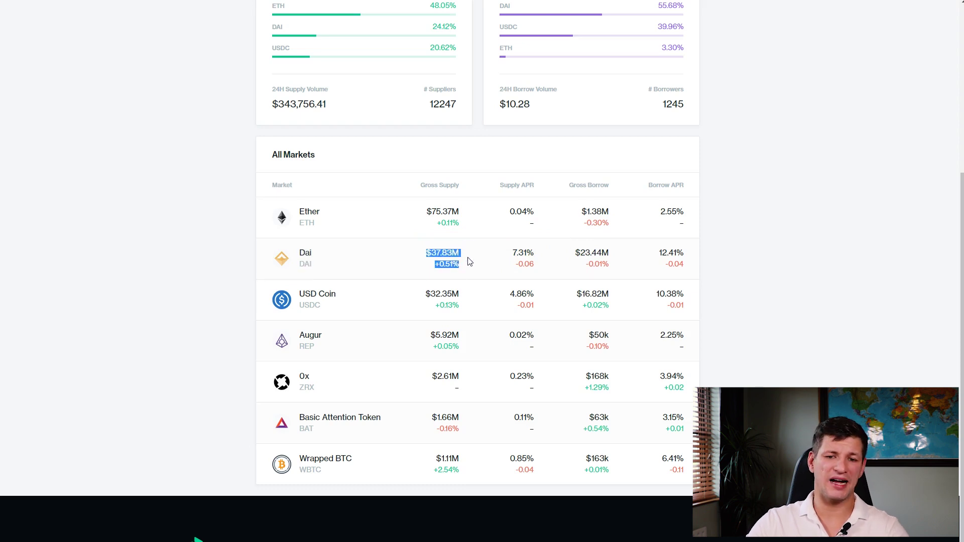
drag(465, 258, 613, 255)
click(613, 255)
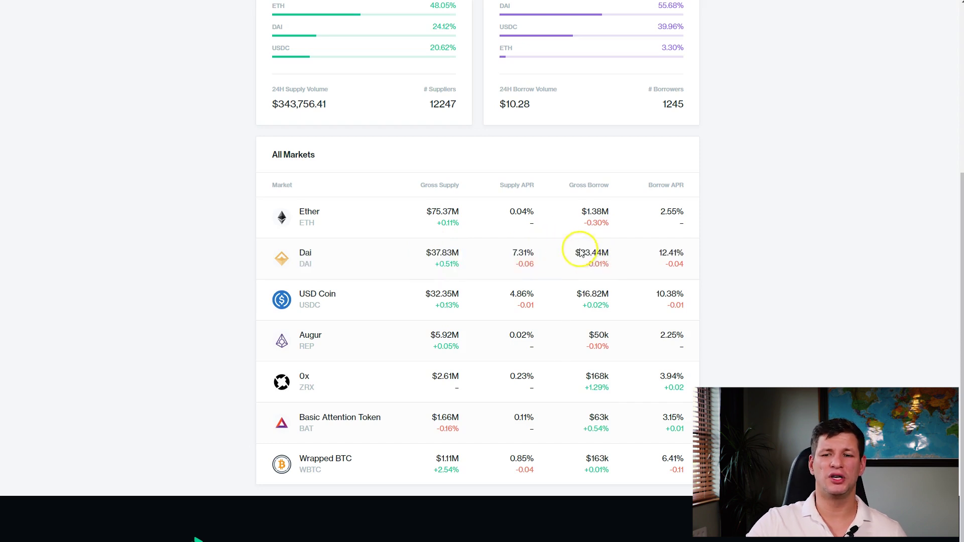
Step: Highlight Dai's $23.44M gross borrow and 7.31% supply APR
drag(576, 248, 602, 262)
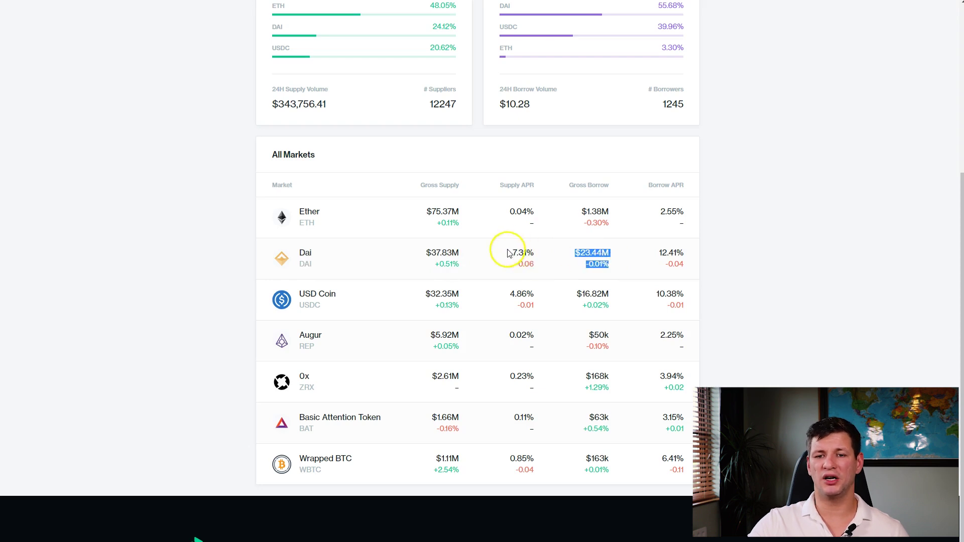
drag(509, 254, 542, 252)
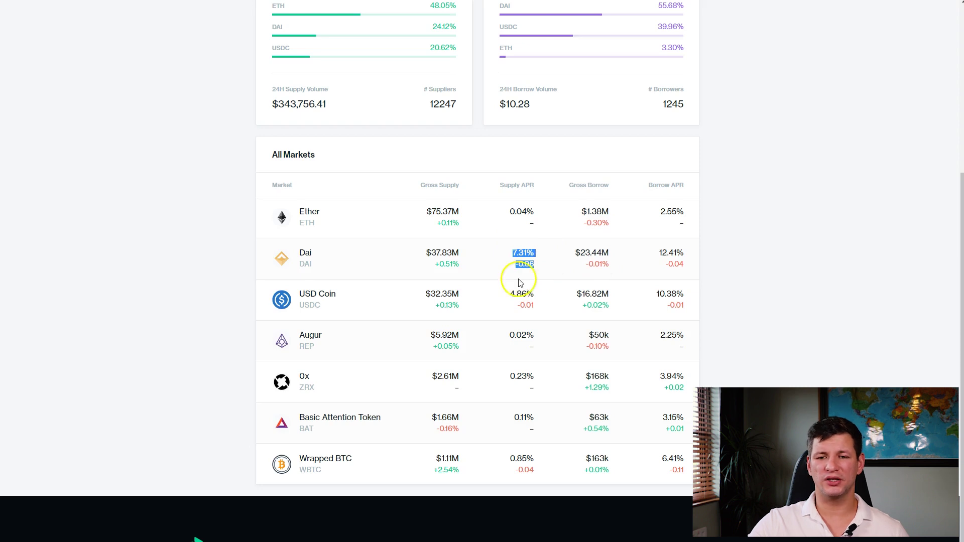
drag(510, 253, 530, 263)
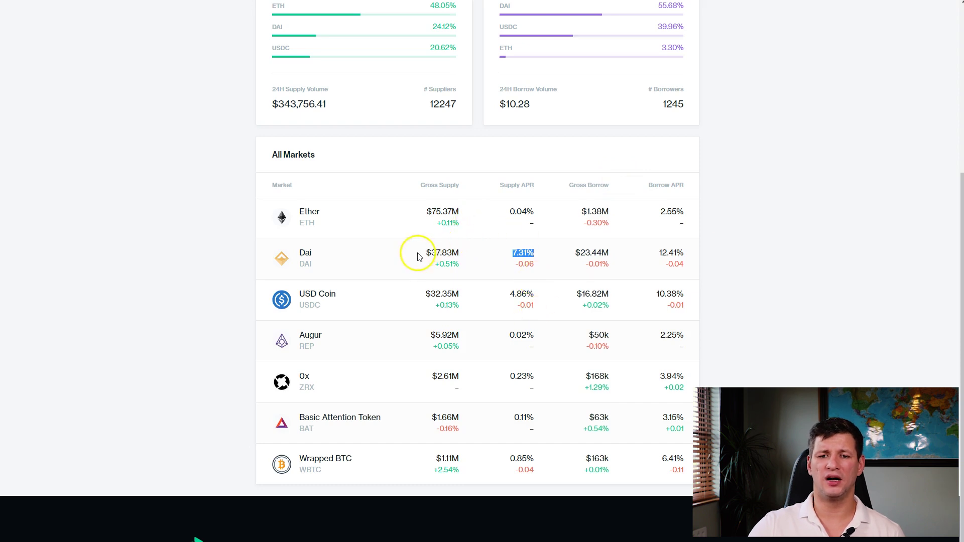
drag(434, 257, 517, 257)
drag(574, 253, 611, 260)
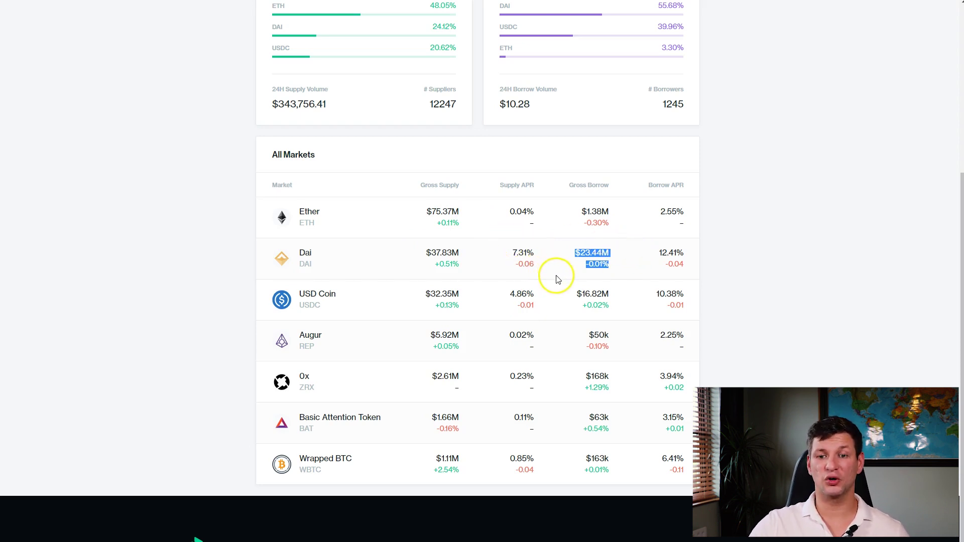
drag(512, 253, 540, 255)
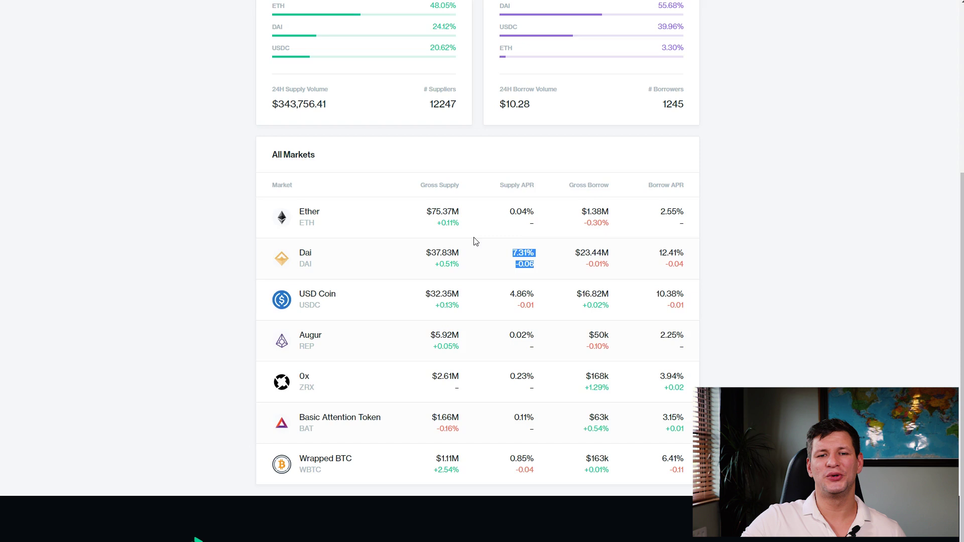
Step: Review the Market Overview totals: $156,881,226.61 supply and $42,104,540.97 borrow
scroll(713, 213, up, 4)
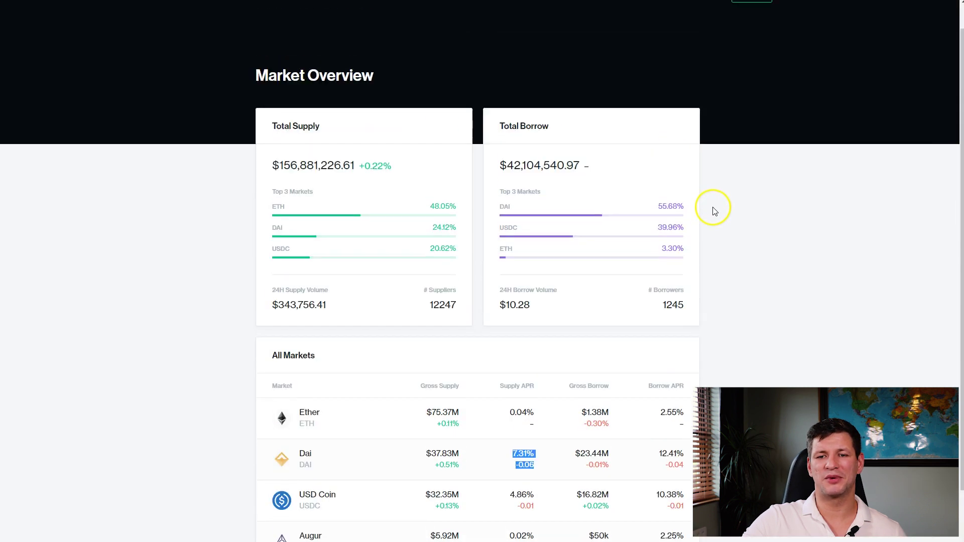
scroll(715, 211, up, 1)
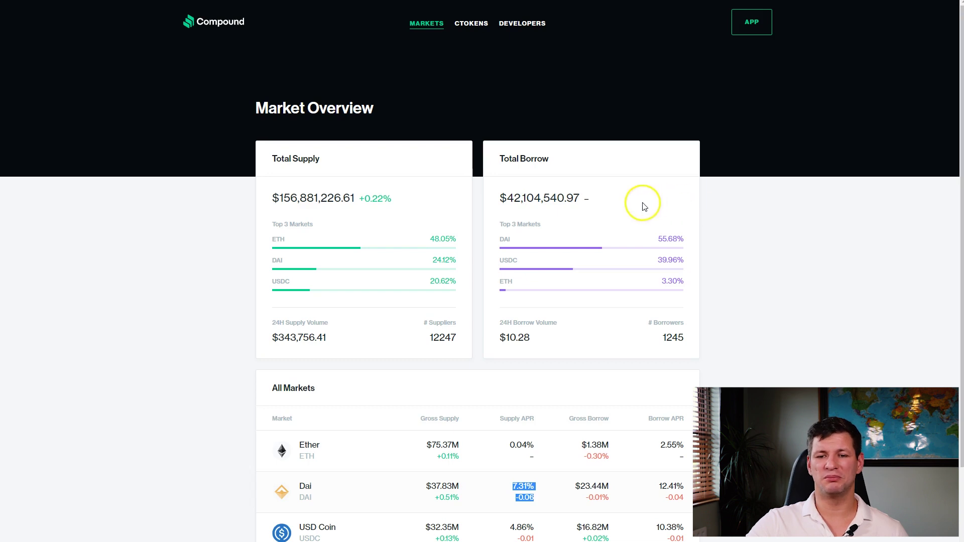
scroll(643, 255, down, 3)
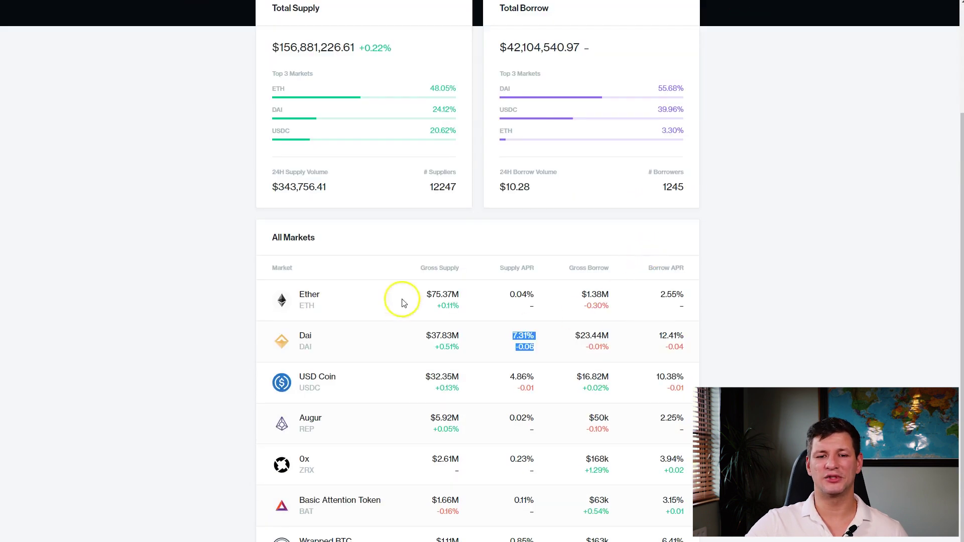
click(282, 339)
scroll(464, 339, up, 3)
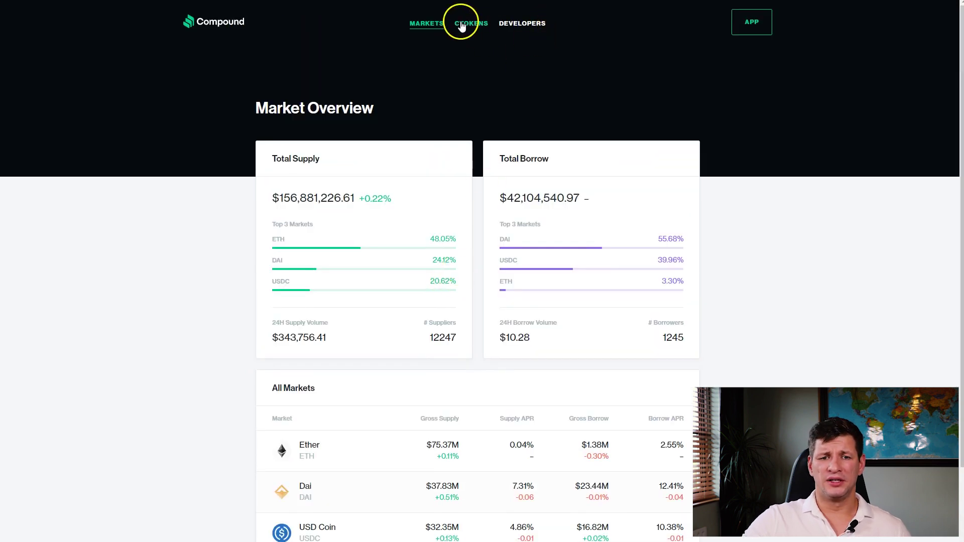
click(461, 26)
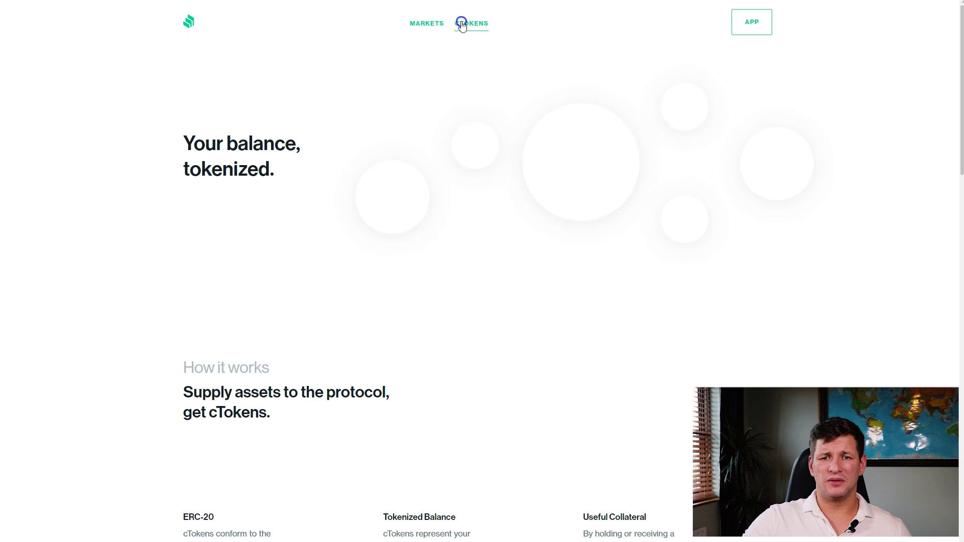
click(416, 26)
scroll(398, 415, down, 3)
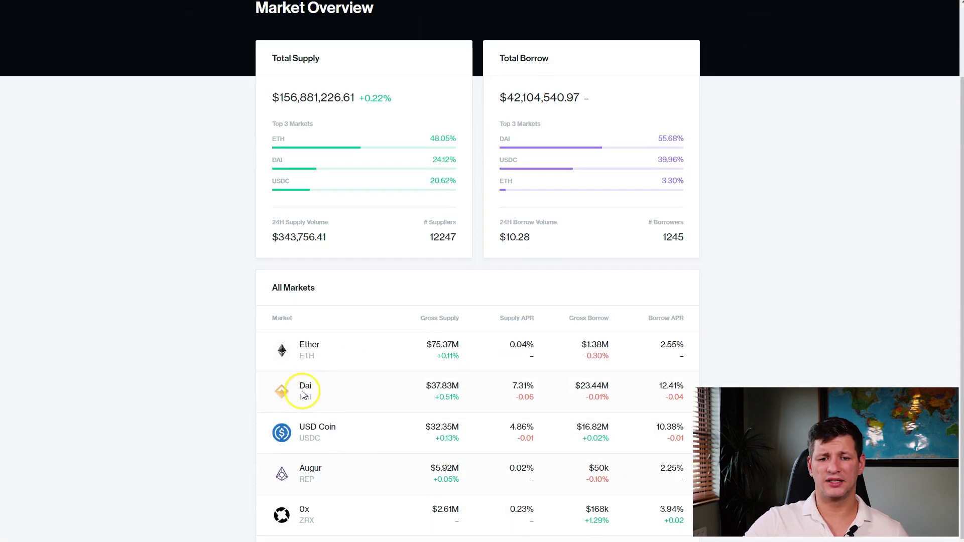
scroll(567, 234, up, 2)
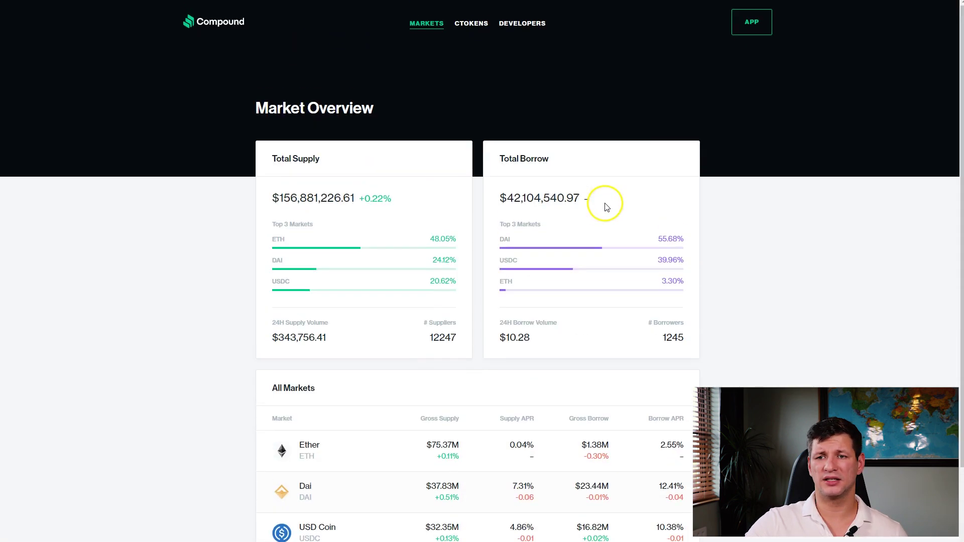
Step: Open the Dai market details from the app dashboard, briefly viewing the supply form
click(752, 25)
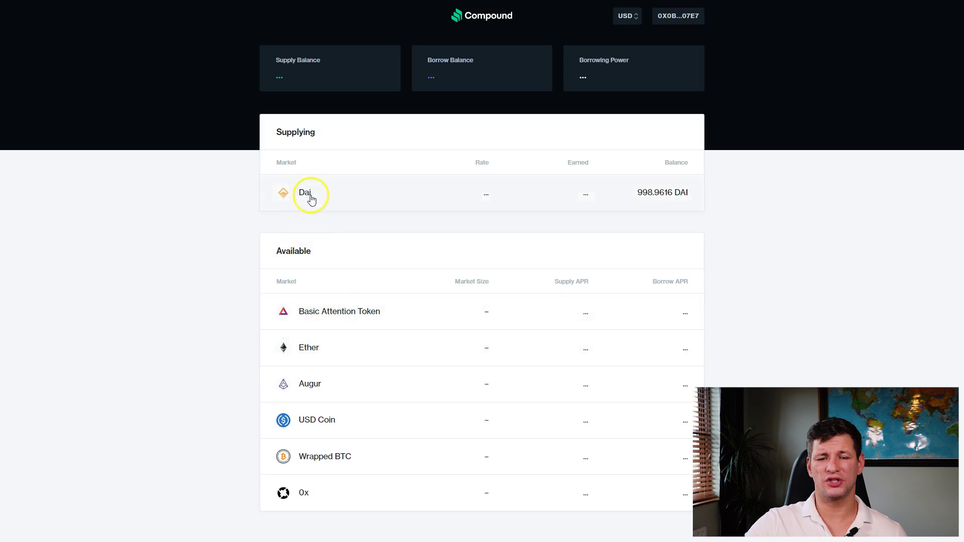
click(311, 199)
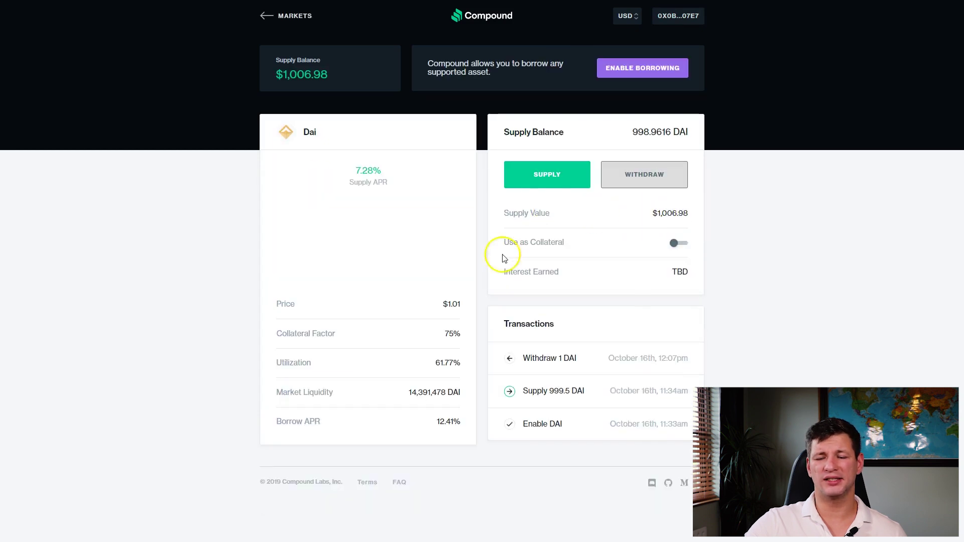
click(538, 180)
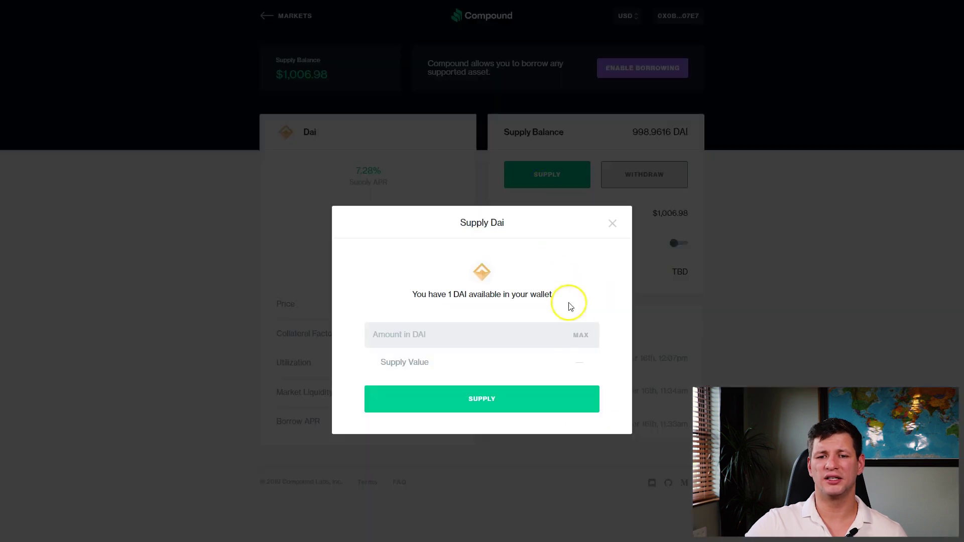
click(608, 227)
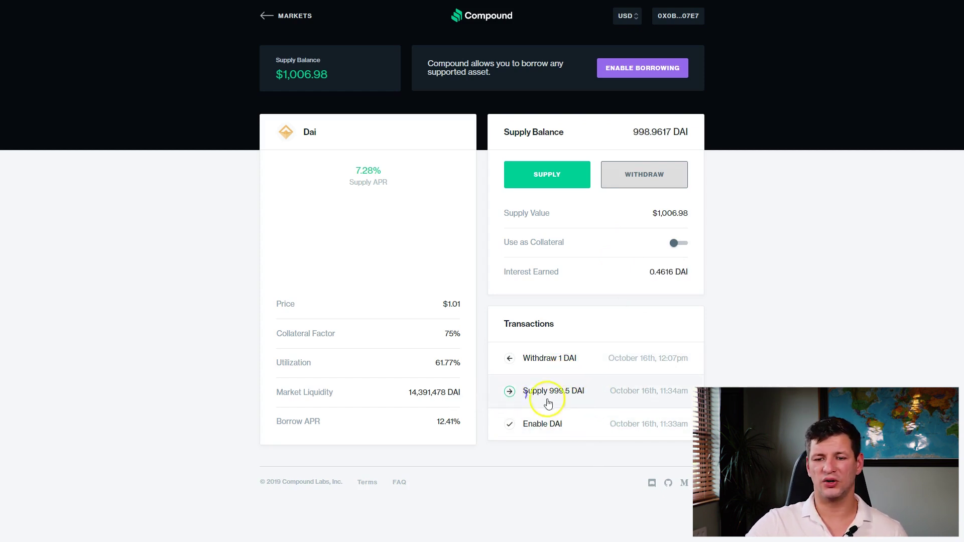
Step: Highlight the 999.5 DAI supply transaction and the 0.4616 DAI interest earned
drag(756, 385, 543, 397)
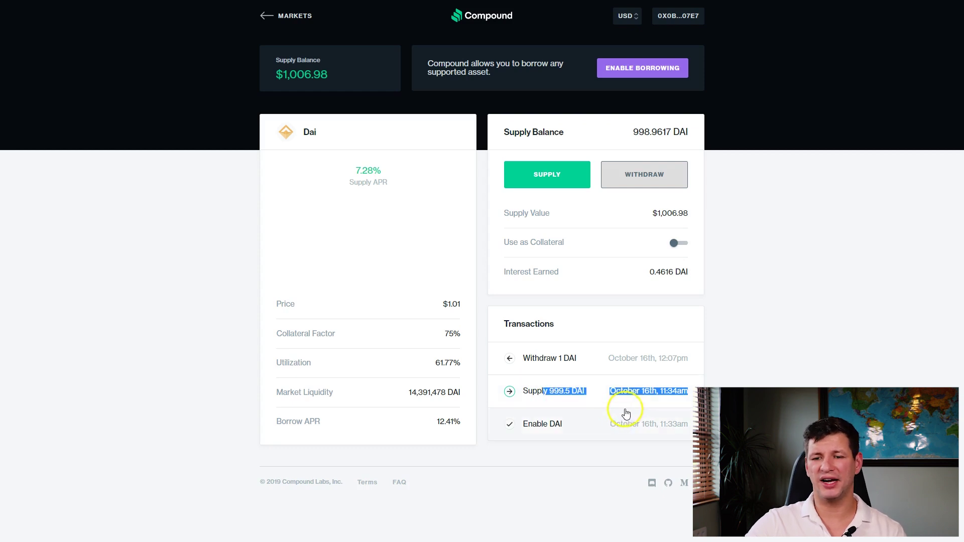
click(702, 270)
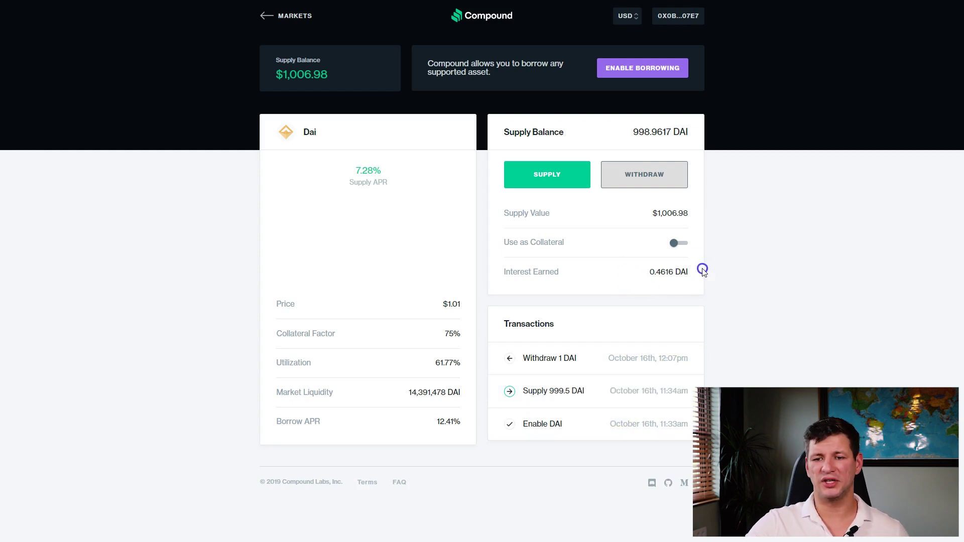
triple_click(702, 270)
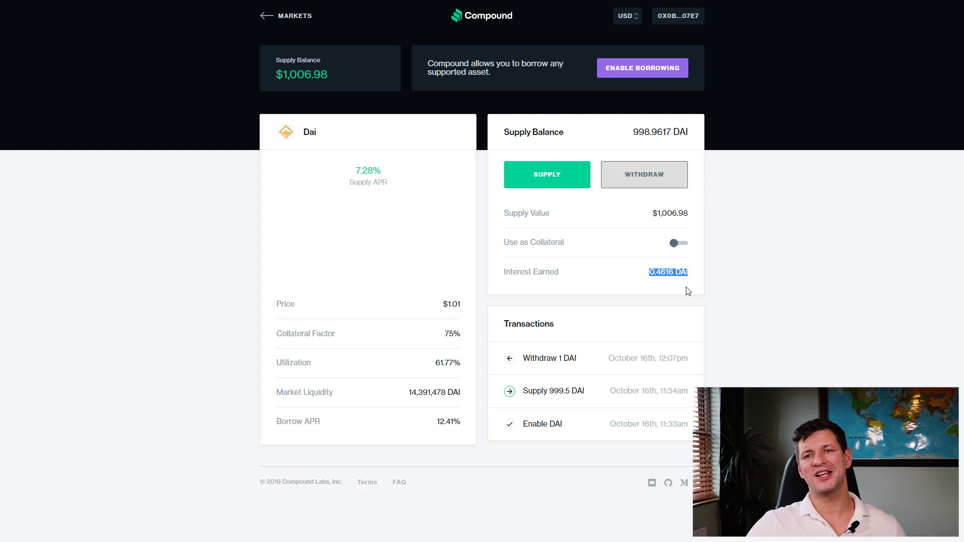
click(623, 248)
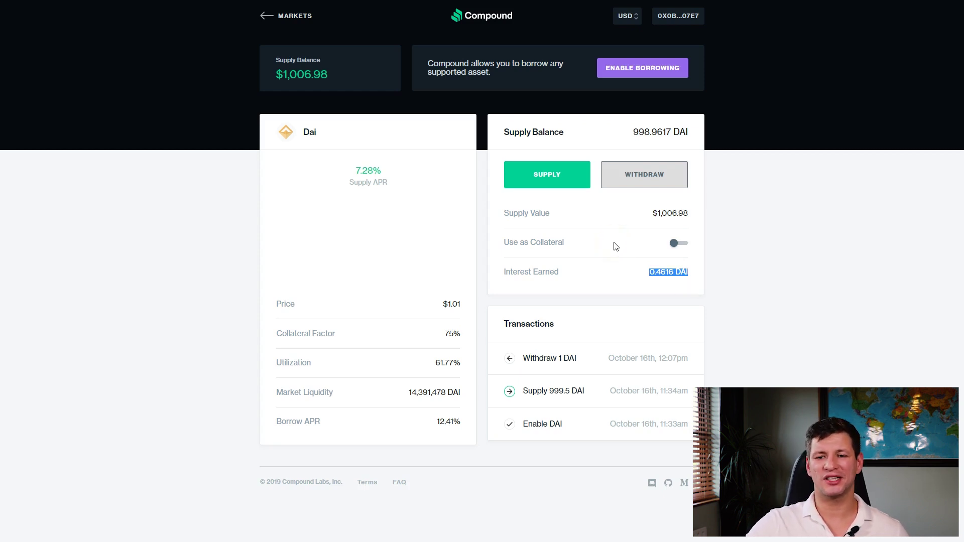
click(629, 279)
double_click(630, 279)
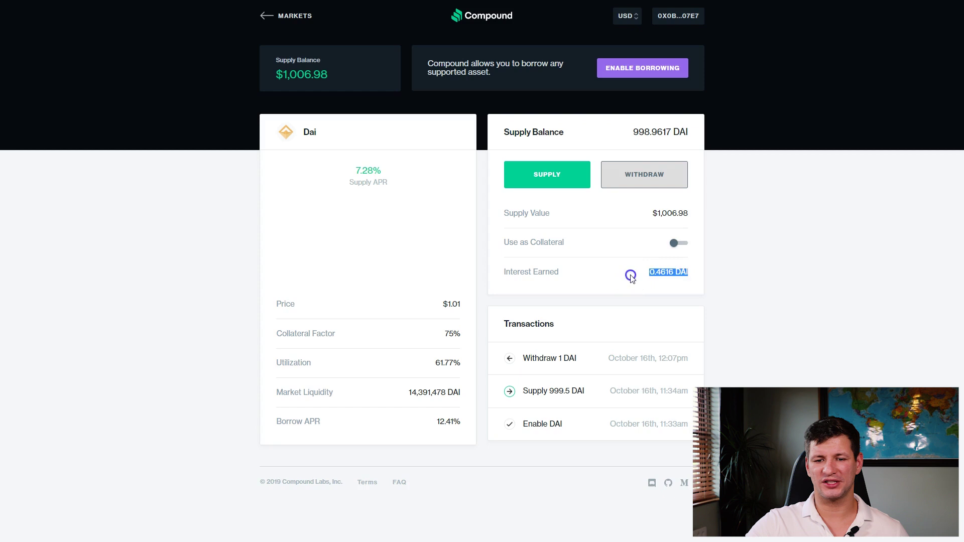
click(631, 279)
double_click(631, 278)
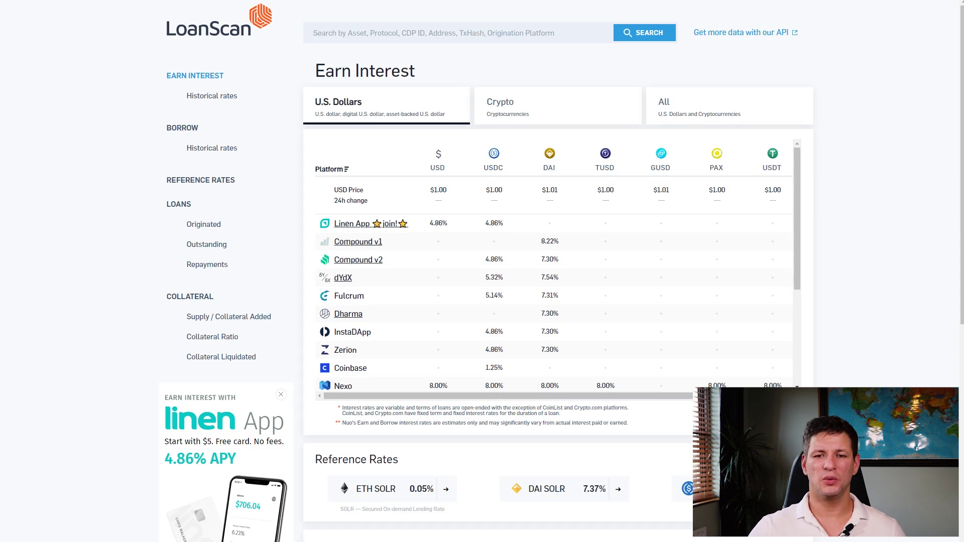
scroll(622, 231, down, 1)
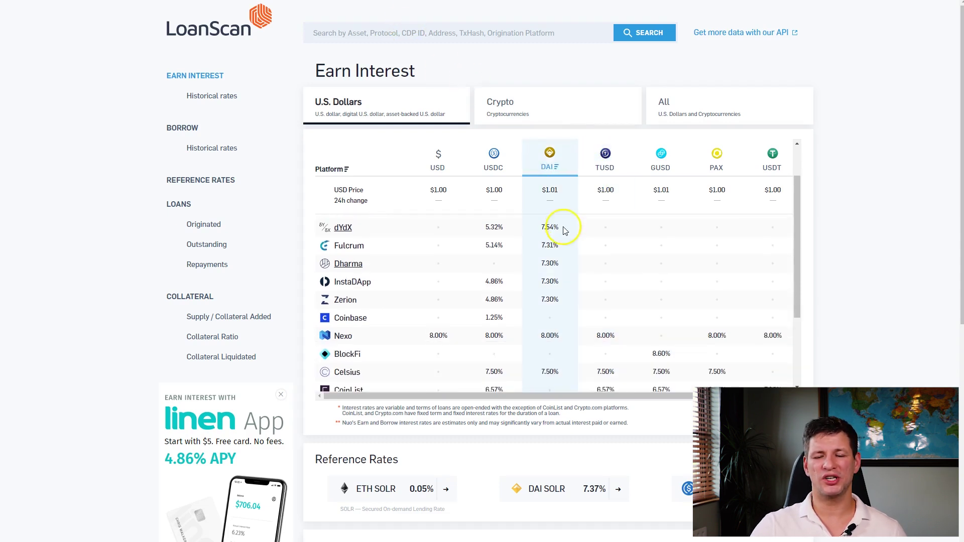
scroll(618, 266, up, 1)
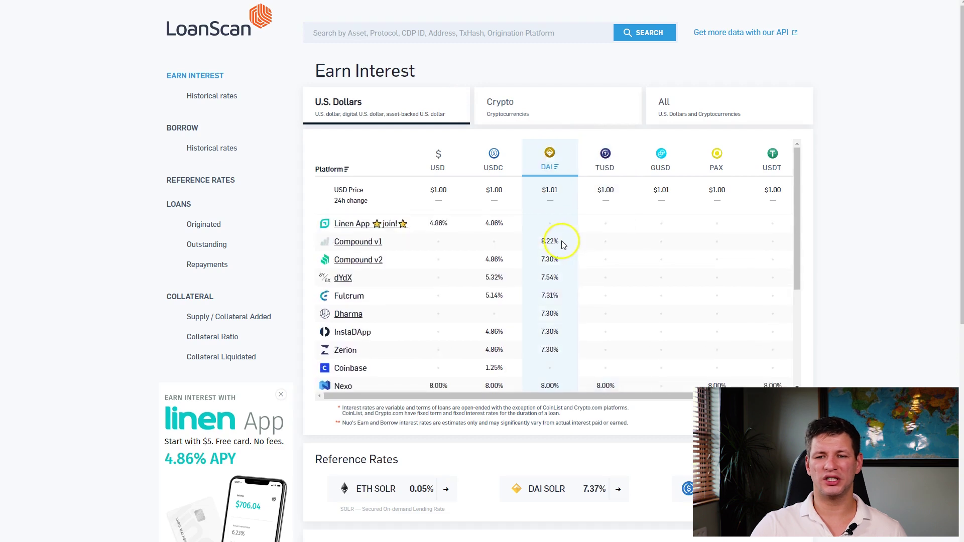
click(526, 99)
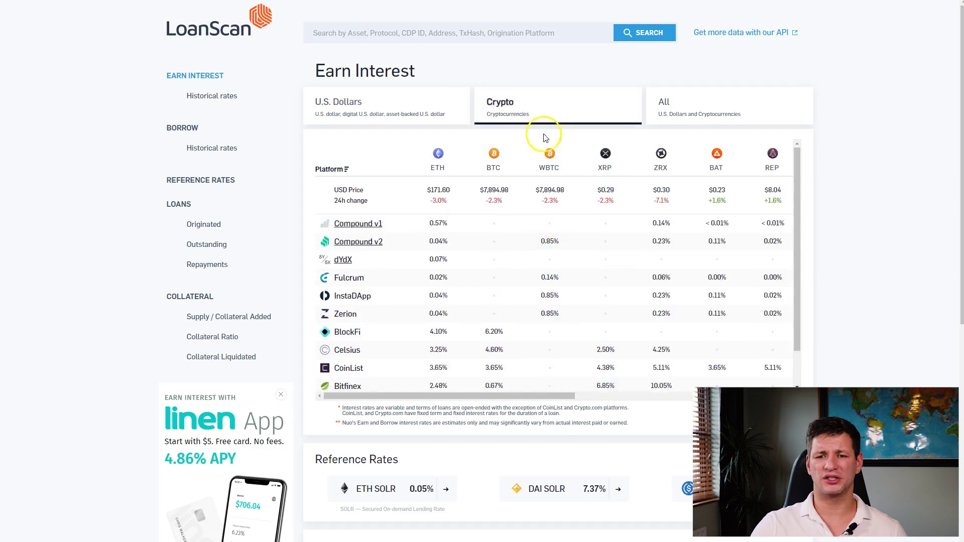
click(378, 115)
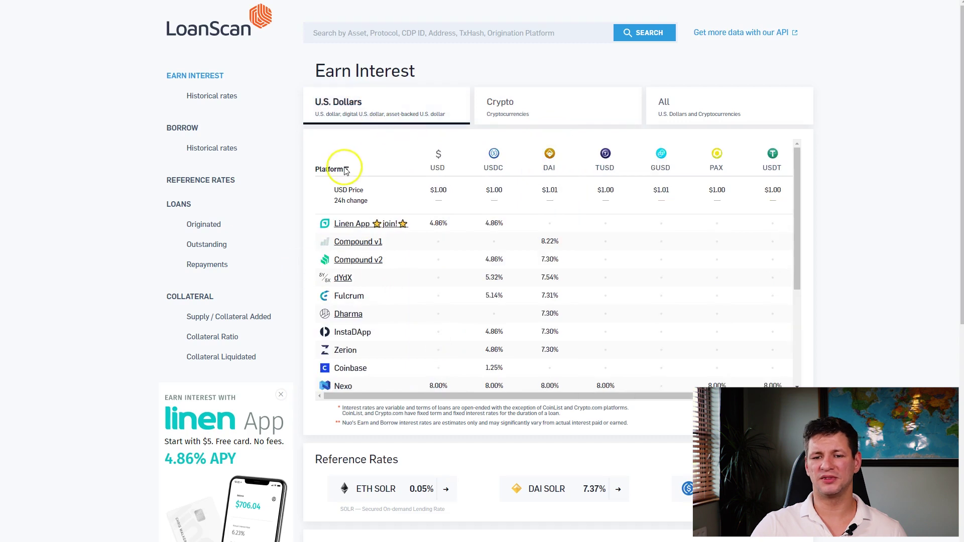
scroll(532, 242, down, 3)
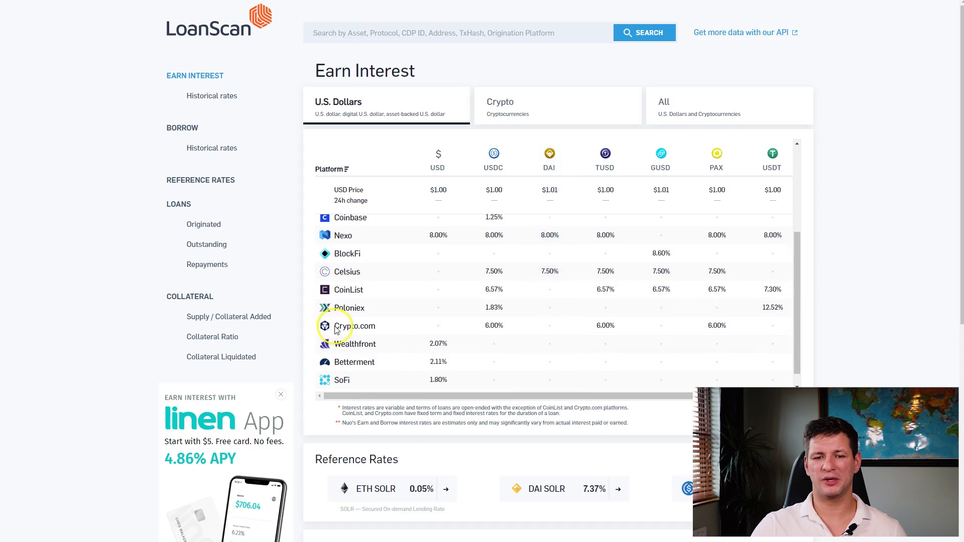
double_click(351, 309)
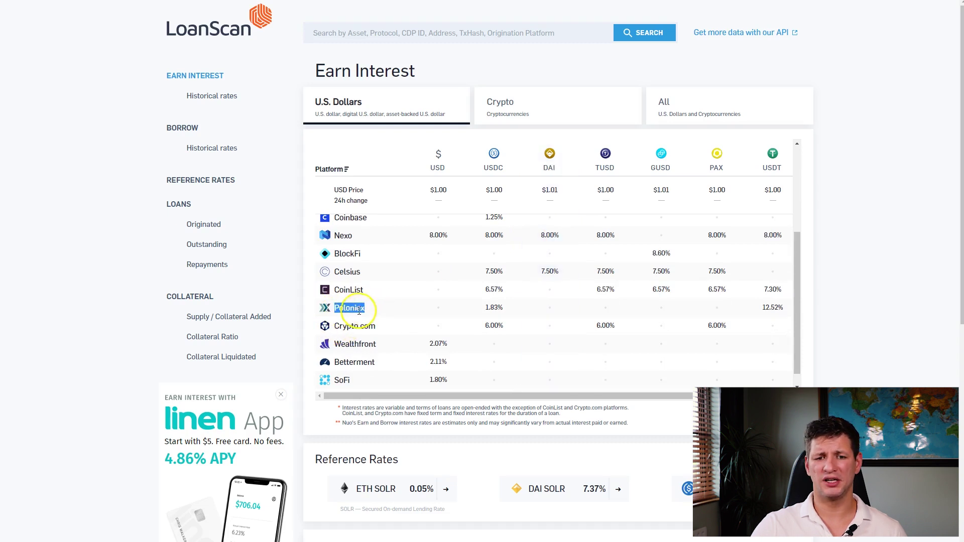
double_click(354, 290)
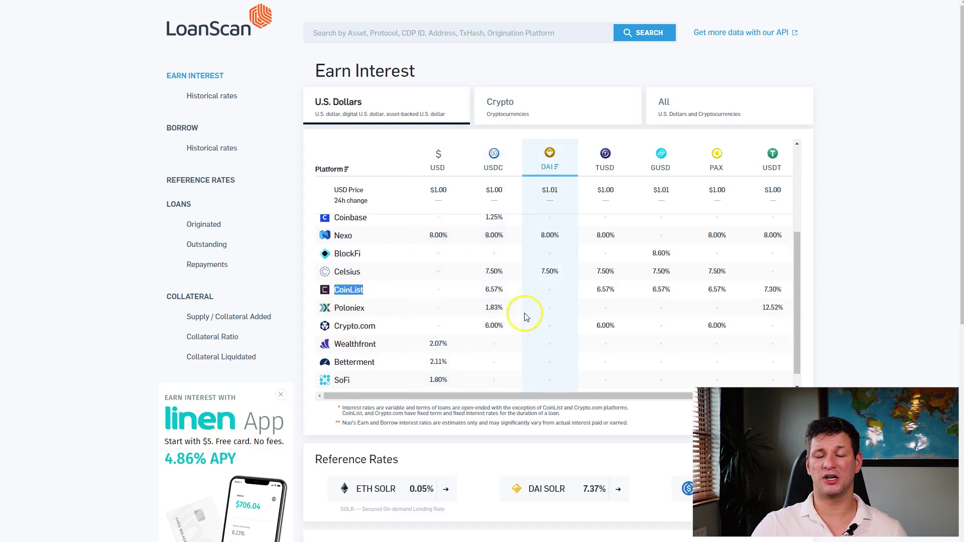
scroll(515, 306, up, 3)
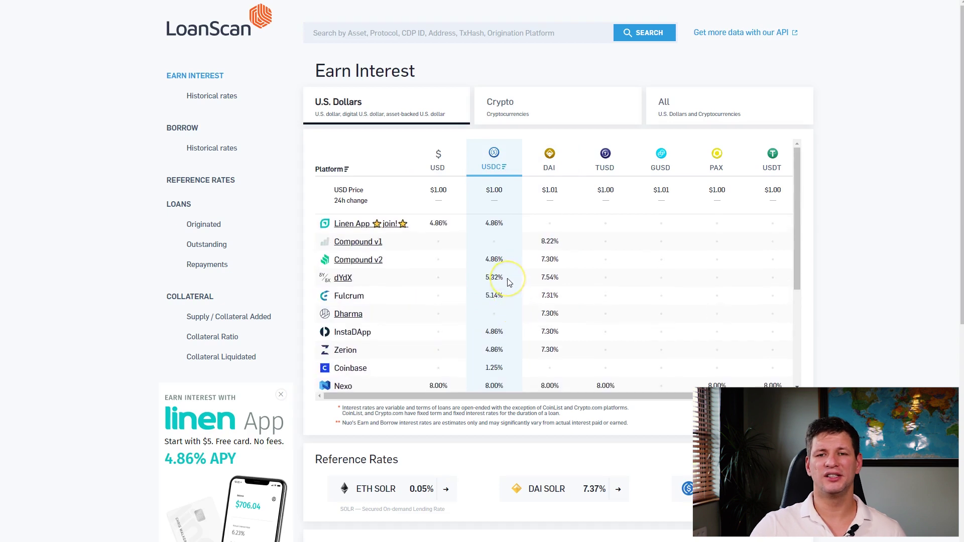